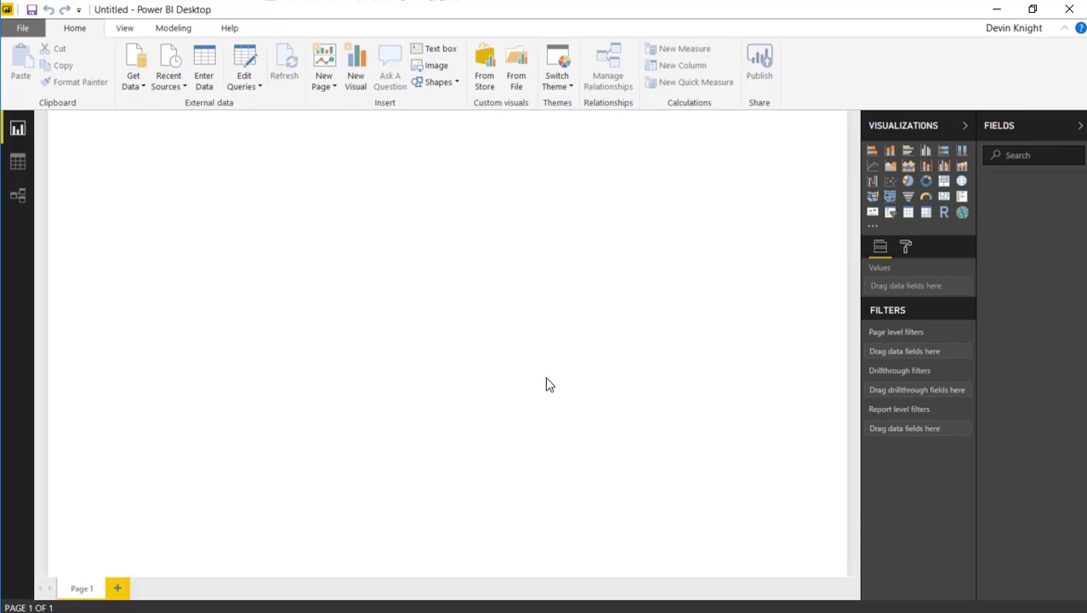
Step: Import the Rankings table from the Movie Studios.xlsx Excel workbook
{"action": "left_click", "coordinate": [130, 87]}
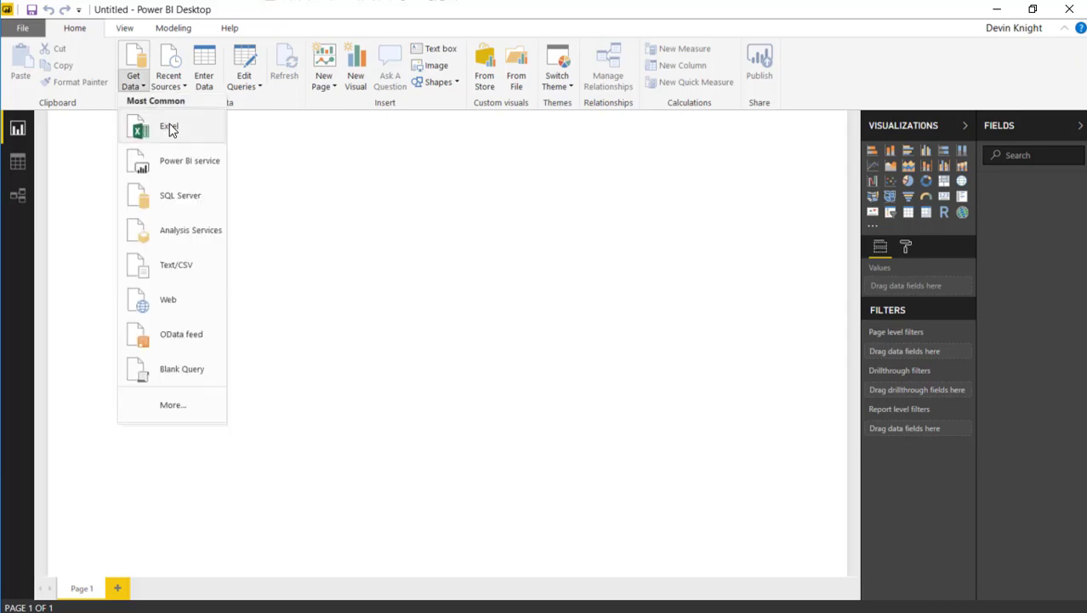
{"action": "left_click", "coordinate": [169, 126]}
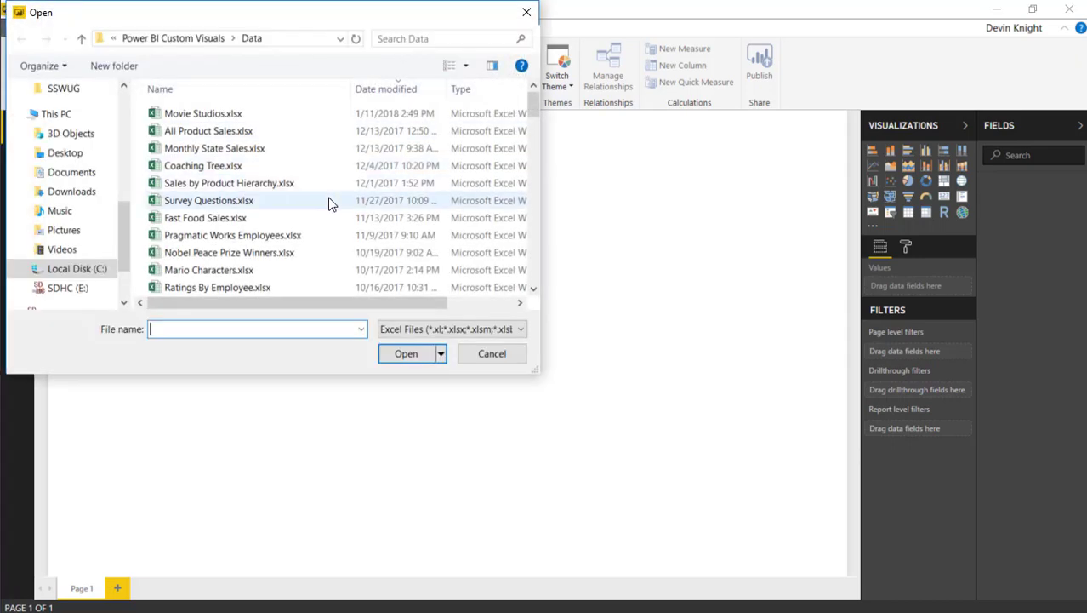
{"action": "left_click", "coordinate": [204, 114]}
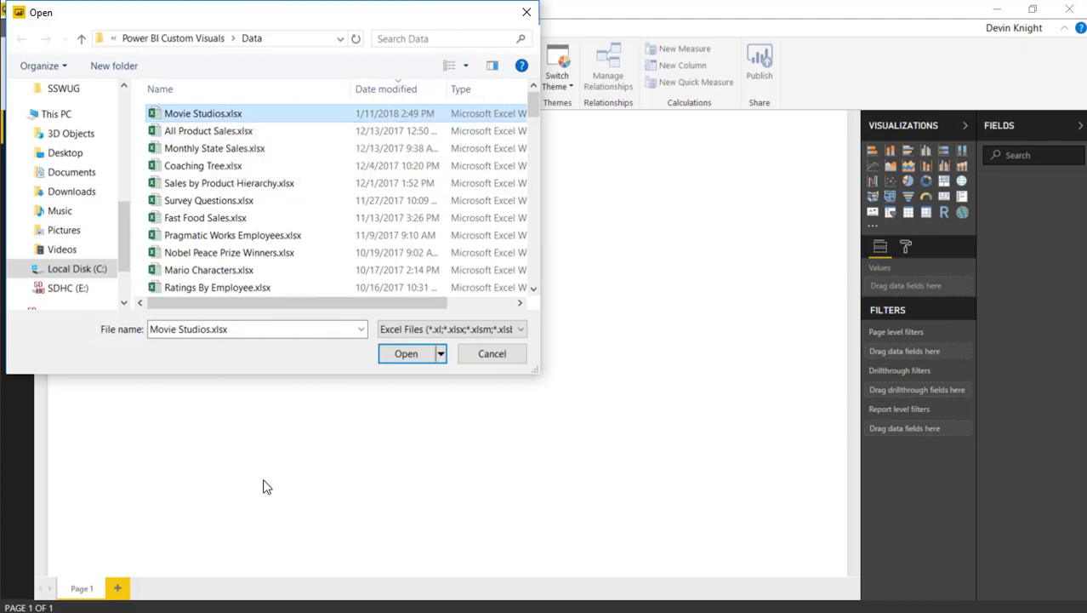
{"action": "left_click", "coordinate": [383, 352]}
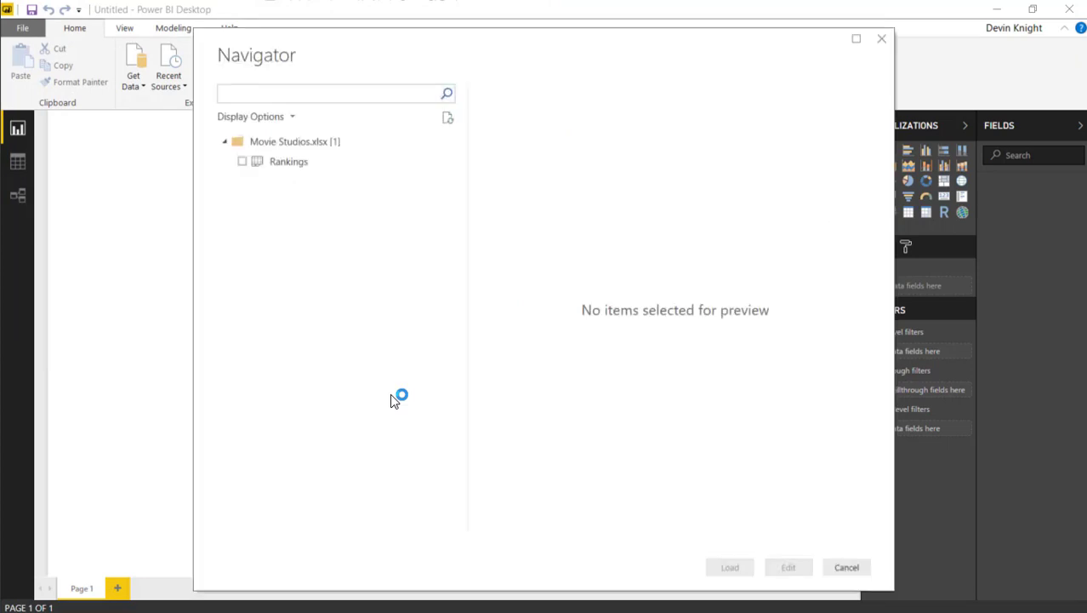
{"action": "left_click", "coordinate": [256, 161]}
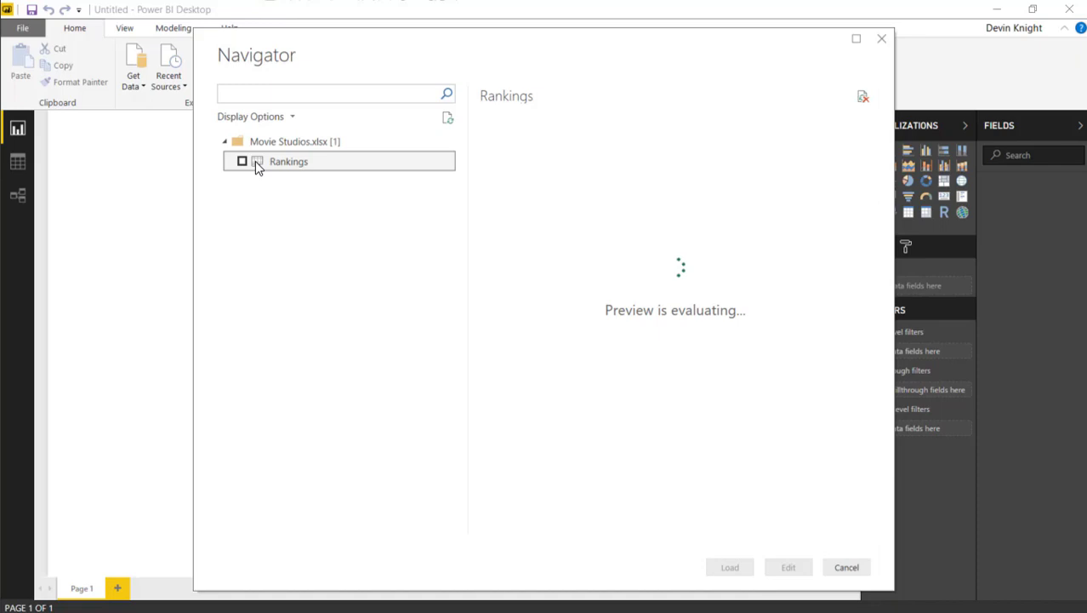
{"action": "key", "text": "space"}
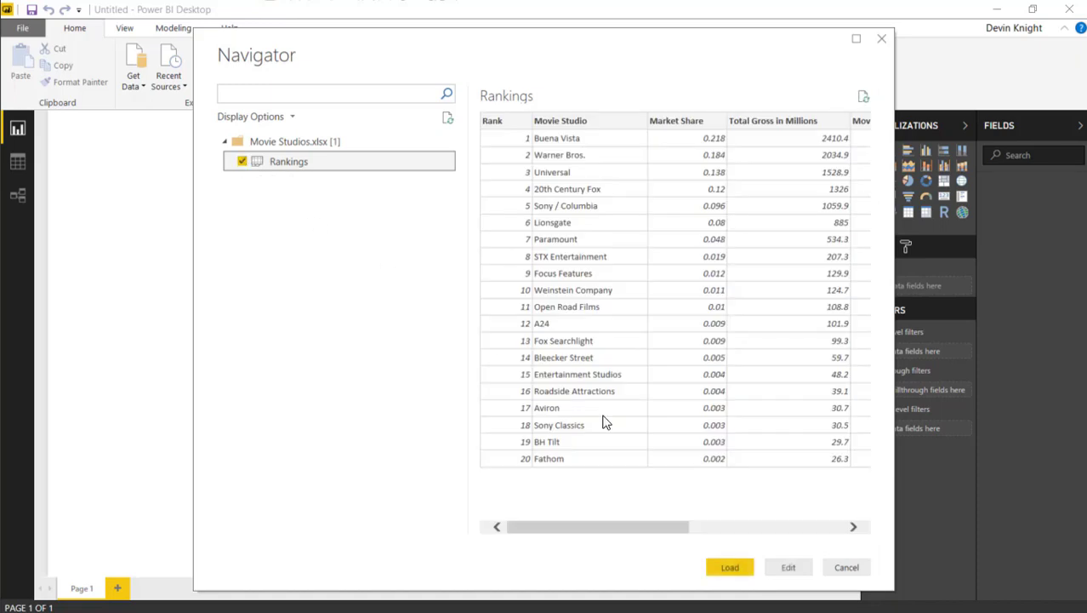
{"action": "left_click", "coordinate": [729, 566]}
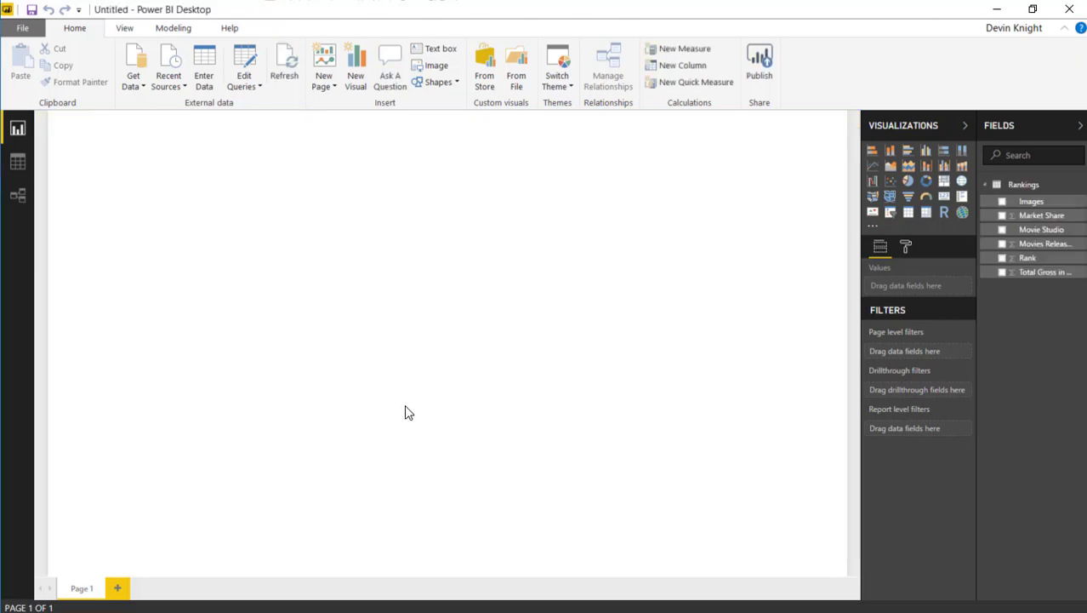
{"action": "left_click", "coordinate": [19, 164]}
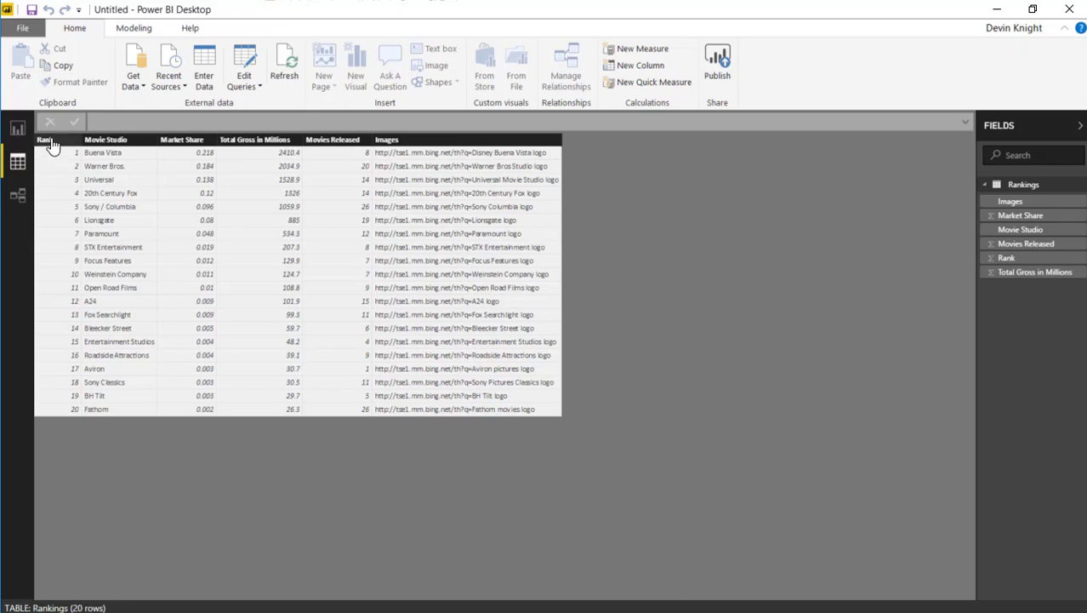
{"action": "left_click", "coordinate": [19, 129]}
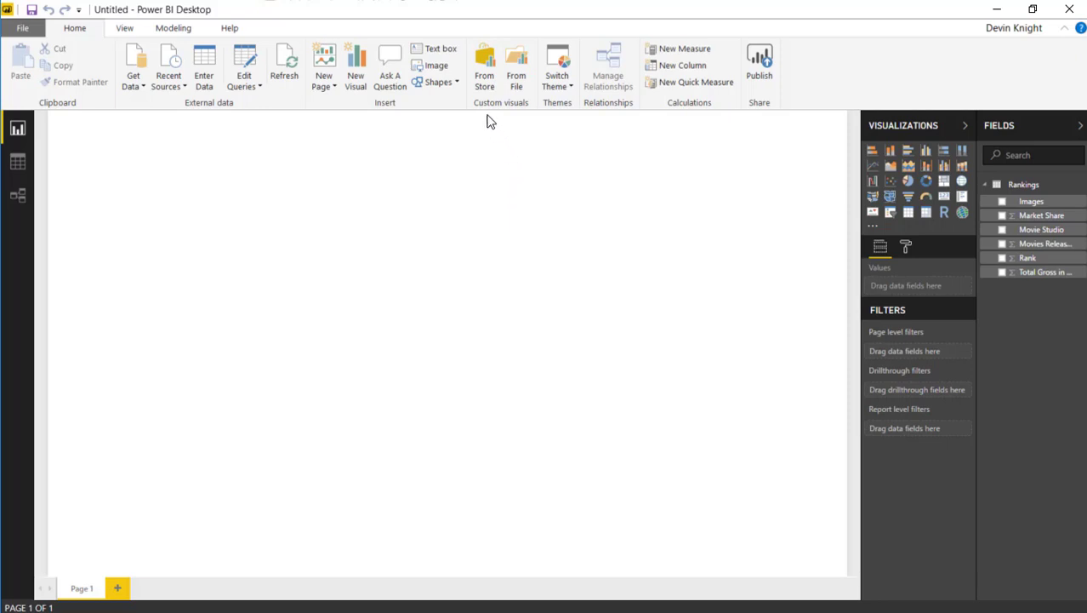
Step: Search the custom visuals store for 'image grid' and import the Image Grid visual
{"action": "left_click", "coordinate": [487, 62]}
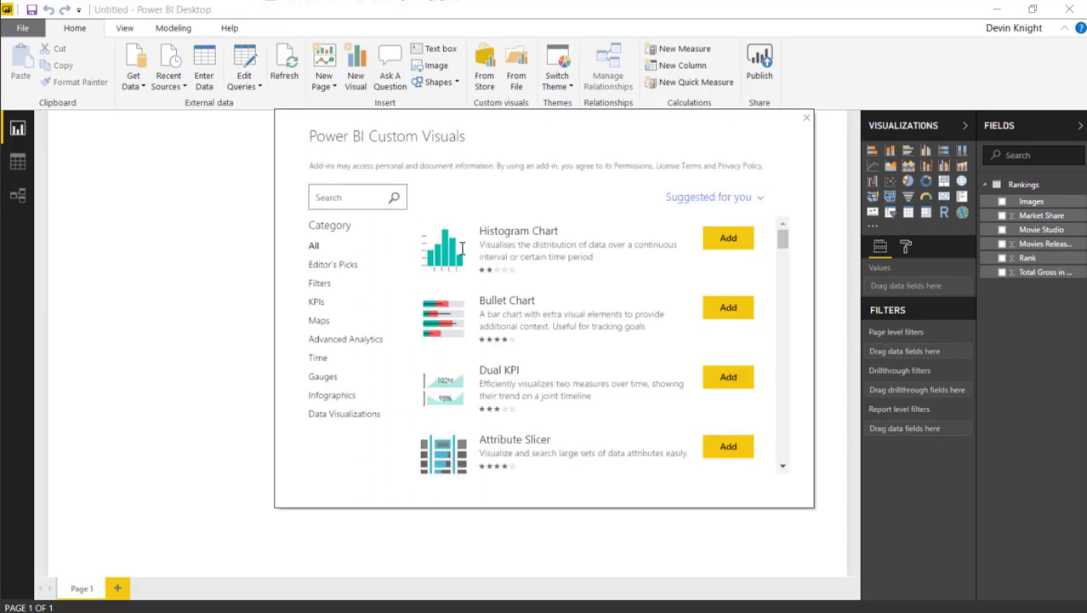
{"action": "type", "text": "image grid"}
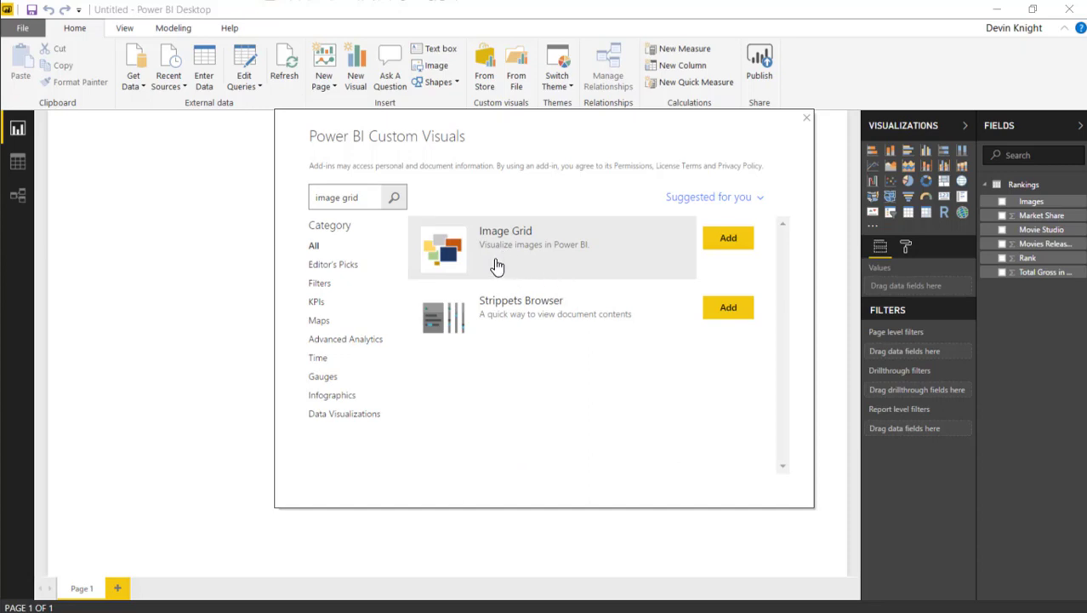
{"action": "left_click", "coordinate": [725, 243]}
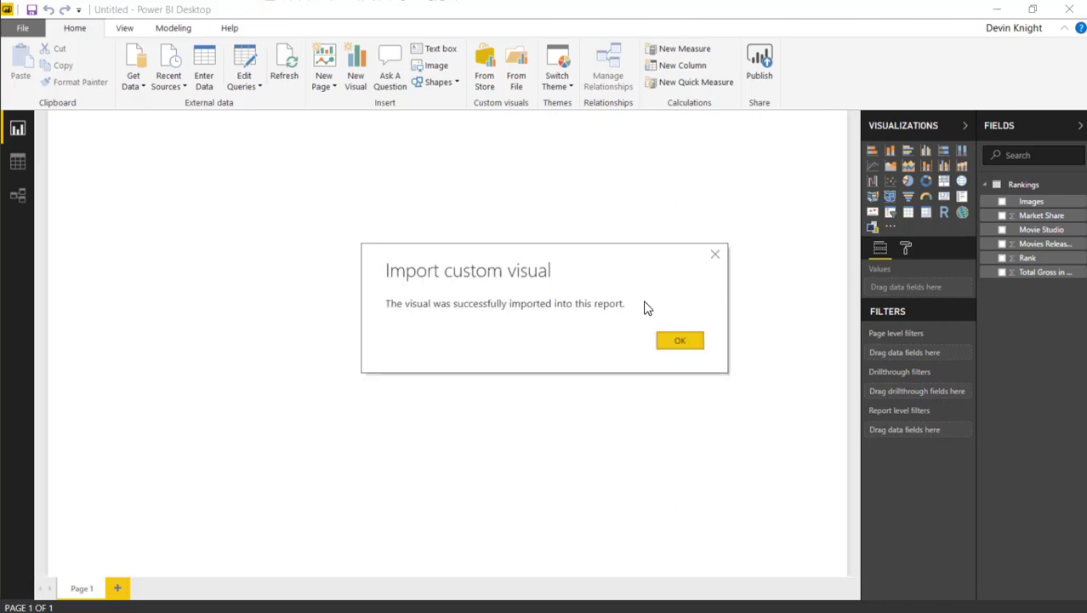
{"action": "left_click", "coordinate": [678, 341]}
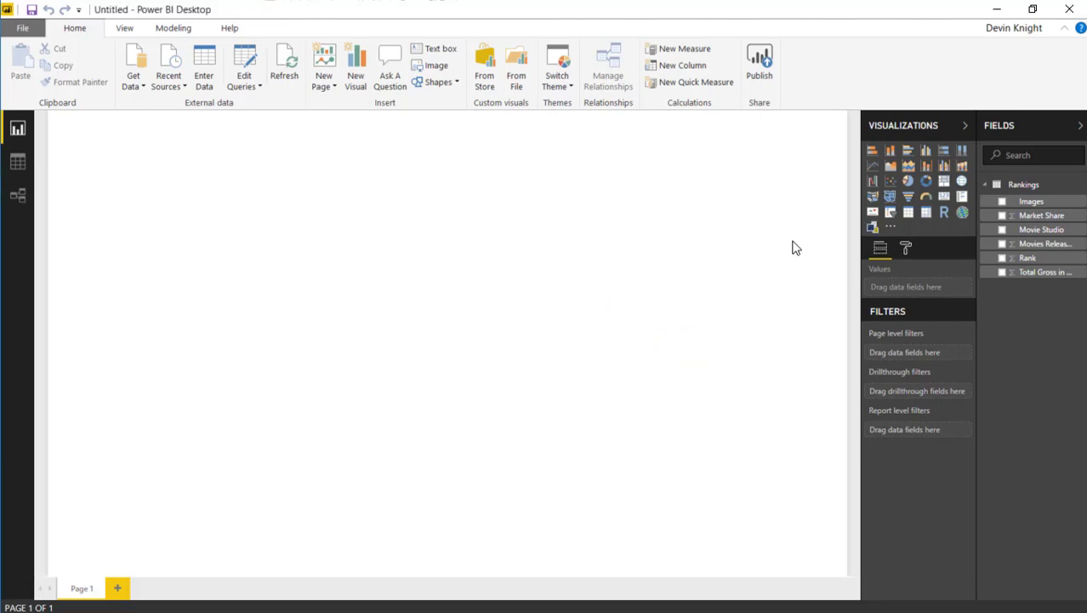
Step: Place an Image Grid visual with Images as its Image URL field and enlarge it
{"action": "left_click", "coordinate": [872, 228]}
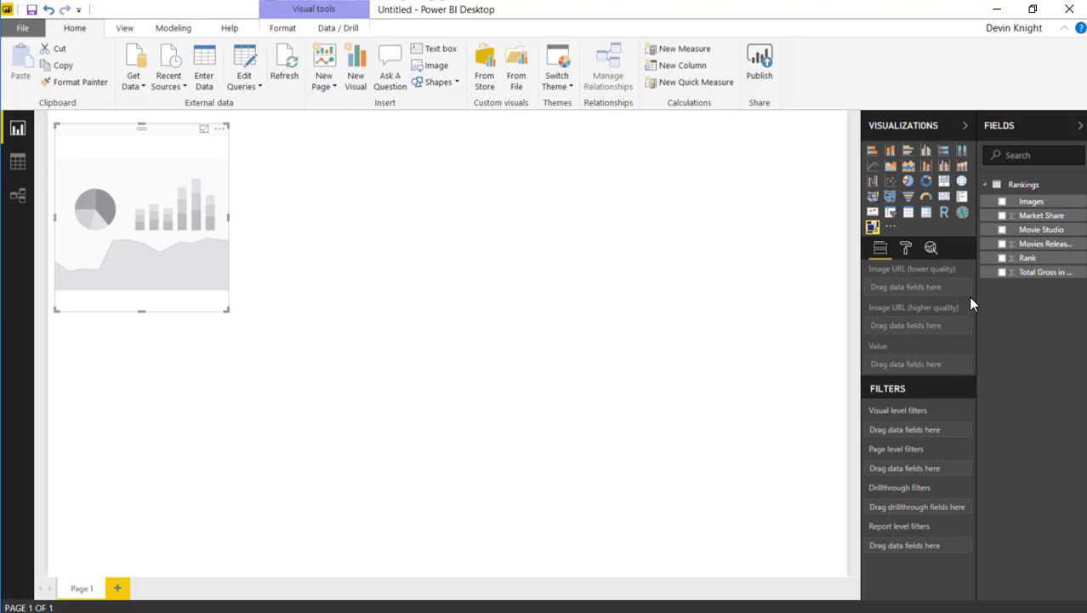
{"action": "left_click_drag", "start_coordinate": [1031, 202], "coordinate": [908, 288]}
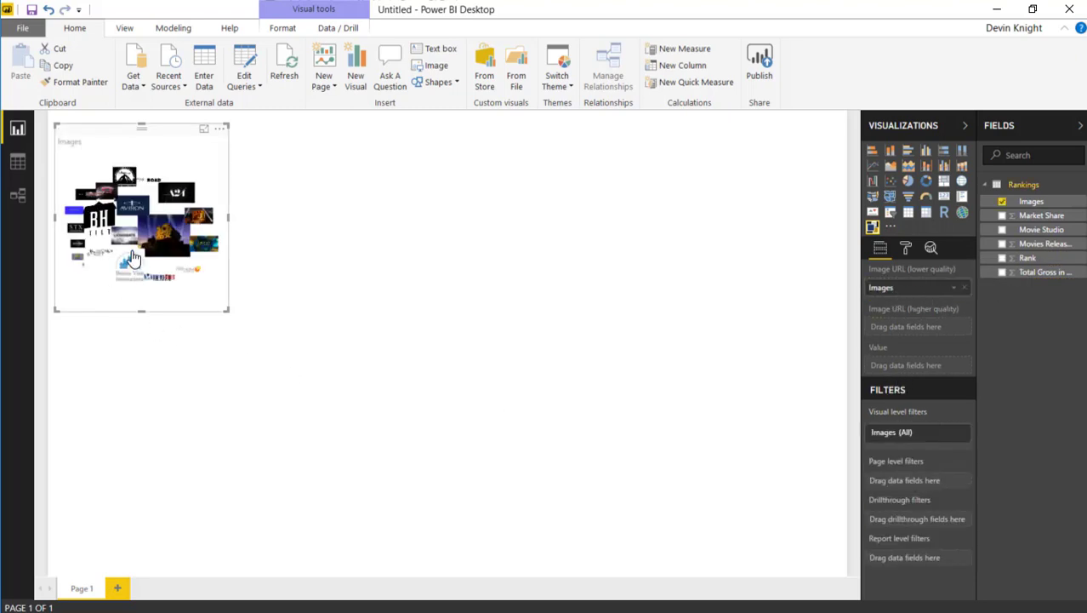
{"action": "left_click_drag", "start_coordinate": [228, 311], "coordinate": [410, 479]}
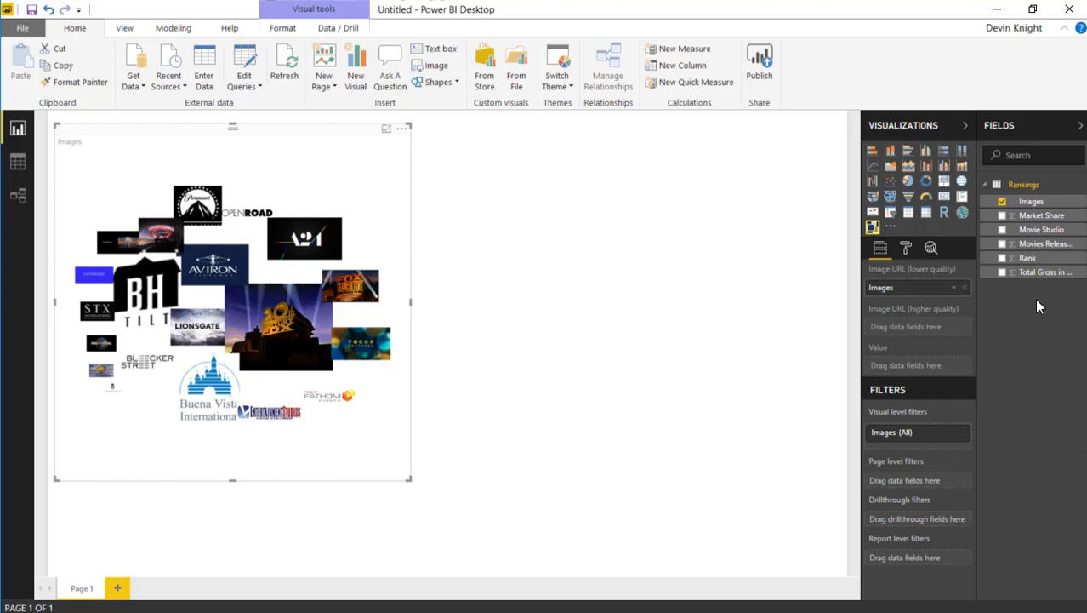
Step: Add the Movies Released field to the Image Grid's Value well
{"action": "left_click", "coordinate": [1002, 244]}
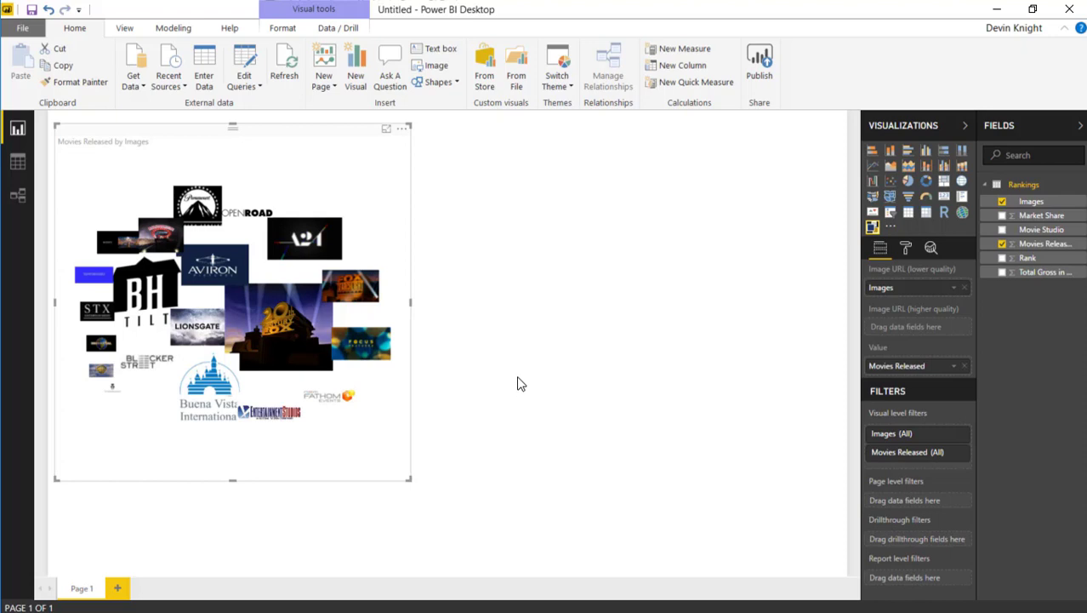
Step: Sort the logo visual by Movies Released, then inspect the Rankings table in Data view
{"action": "left_click", "coordinate": [404, 132]}
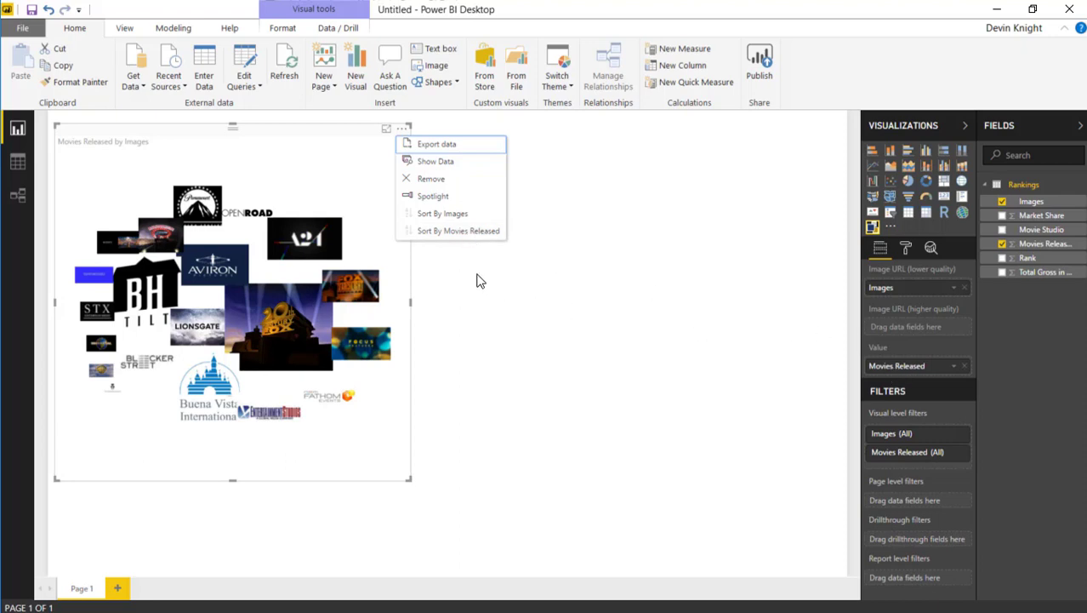
{"action": "left_click", "coordinate": [458, 232]}
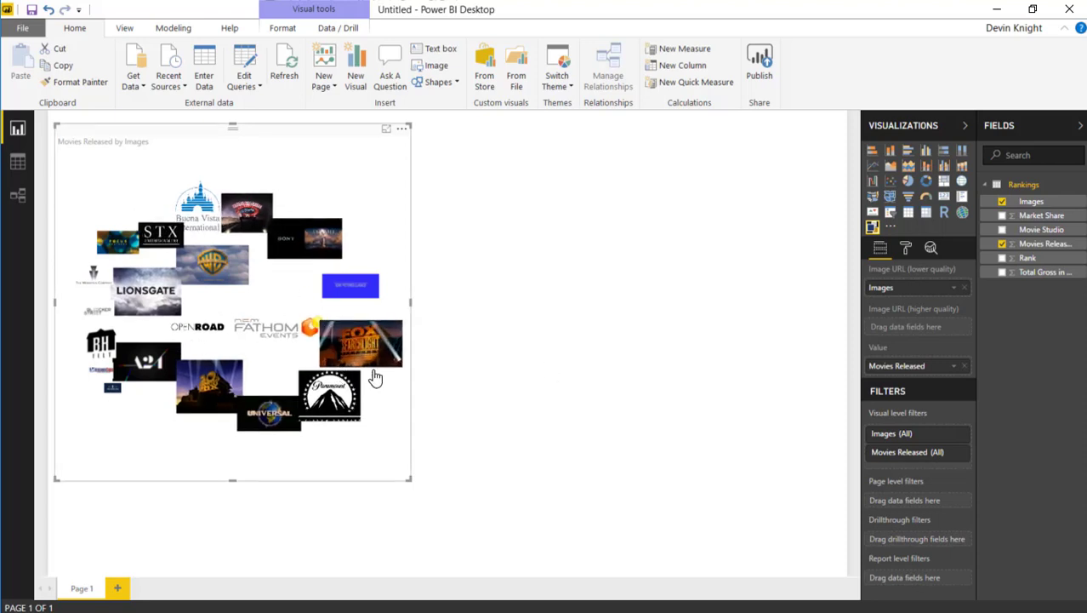
{"action": "left_click", "coordinate": [18, 164]}
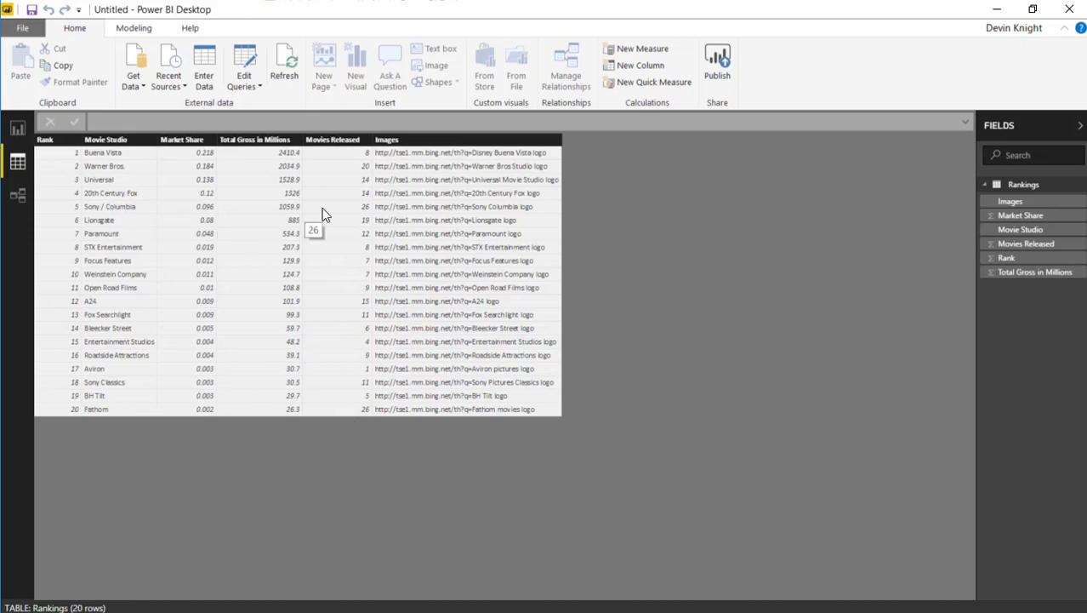
Step: Go back to Report view and drag the Image Grid's corner to enlarge it further
{"action": "left_click", "coordinate": [17, 129]}
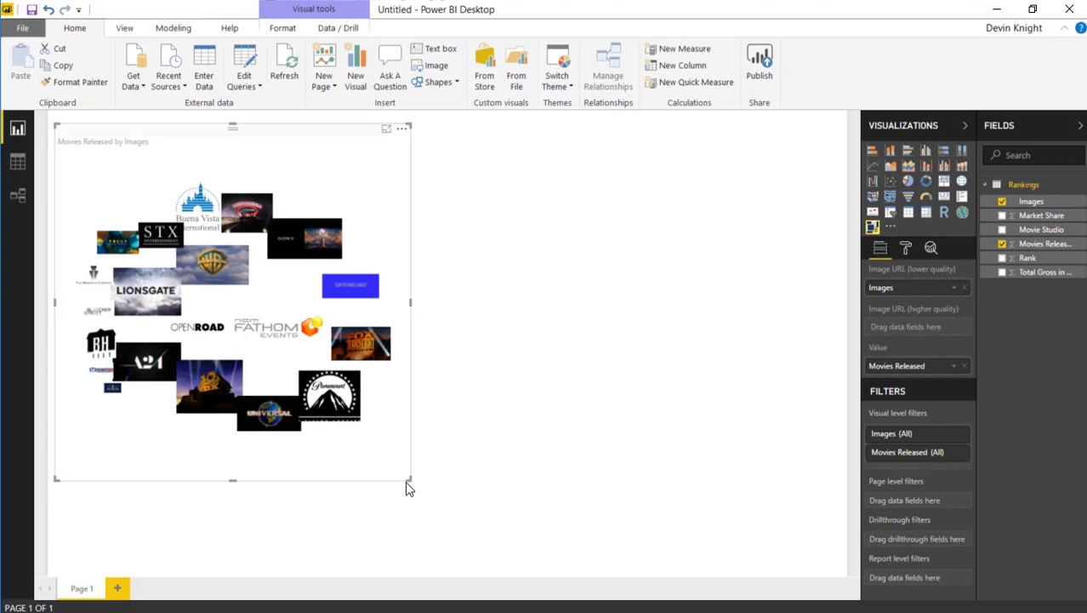
{"action": "left_click_drag", "start_coordinate": [406, 481], "coordinate": [511, 529]}
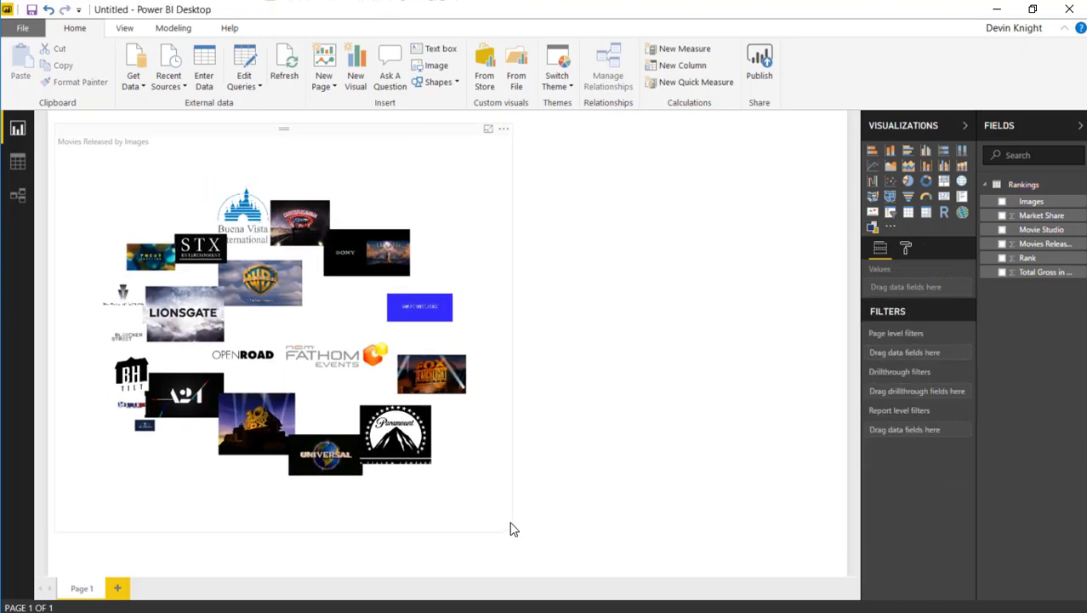
Step: In the visual's Format settings, try the Weighted circles render type, then revert to Top list circles
{"action": "left_click", "coordinate": [412, 142]}
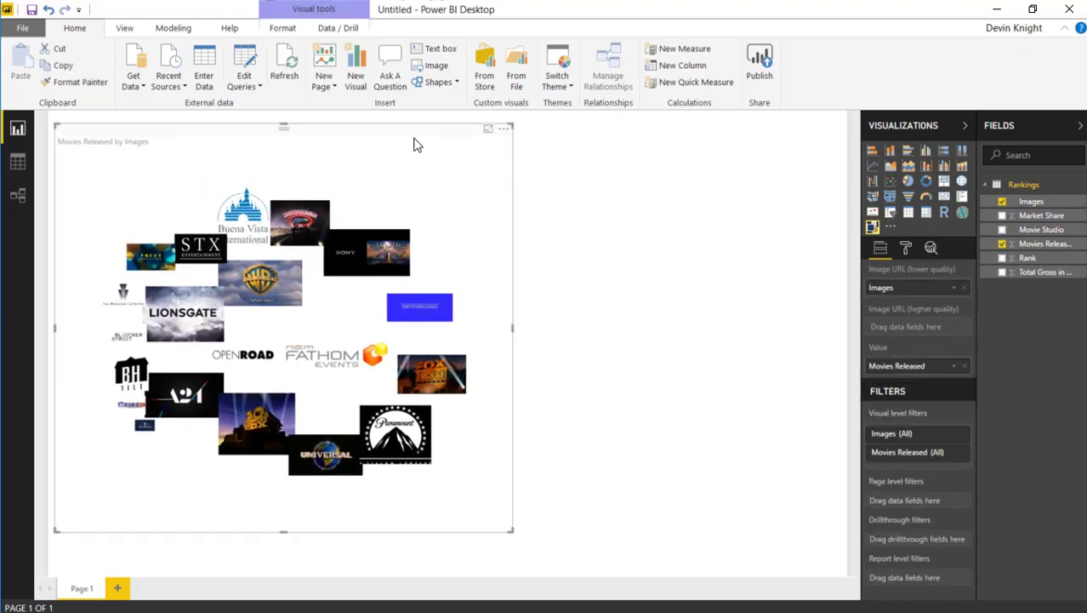
{"action": "left_click", "coordinate": [906, 248]}
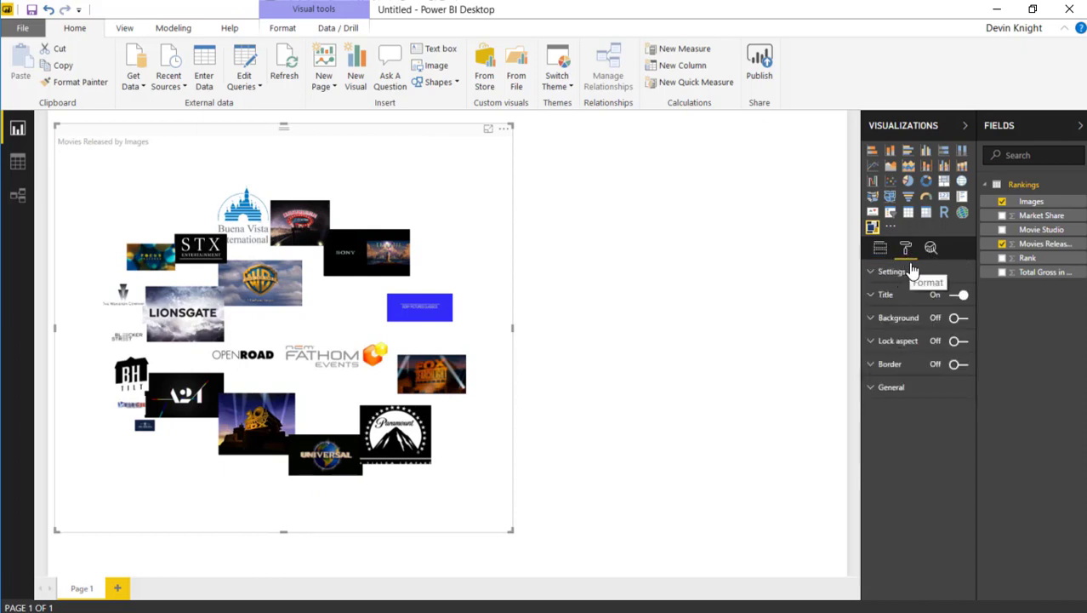
{"action": "left_click", "coordinate": [898, 274]}
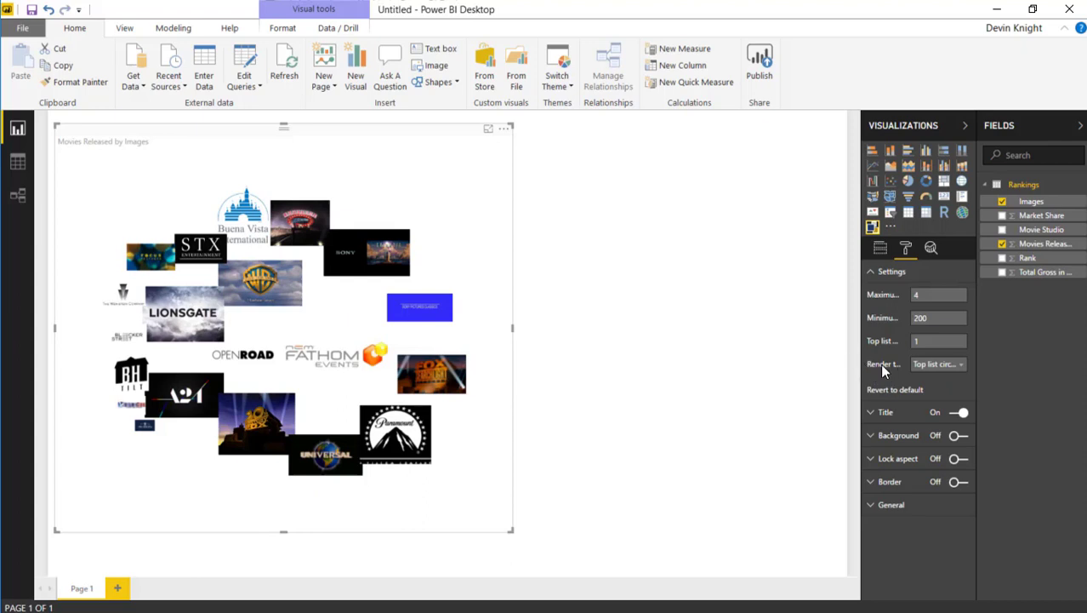
{"action": "left_click", "coordinate": [919, 364]}
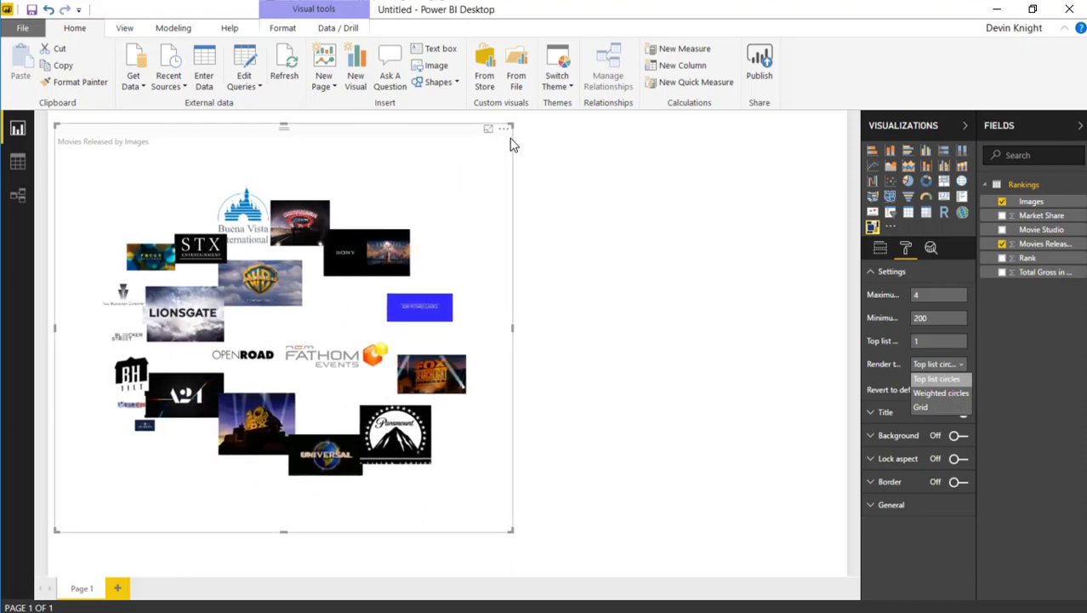
{"action": "left_click", "coordinate": [935, 394]}
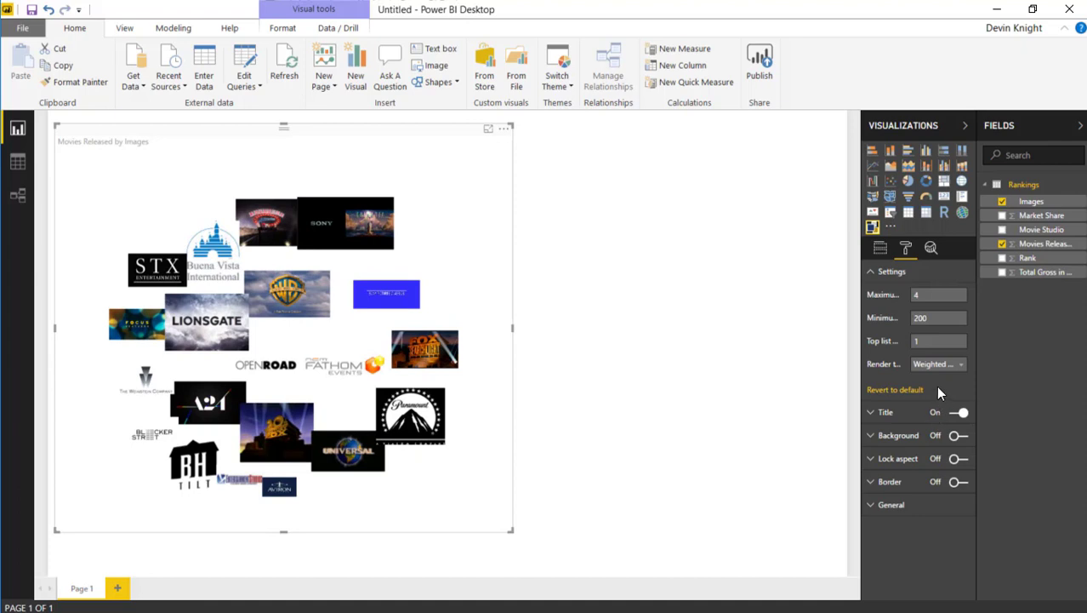
{"action": "left_click", "coordinate": [940, 364]}
{"action": "left_click", "coordinate": [936, 379]}
Step: Set the render type to Grid and widen the visual across most of the canvas
{"action": "left_click", "coordinate": [940, 364]}
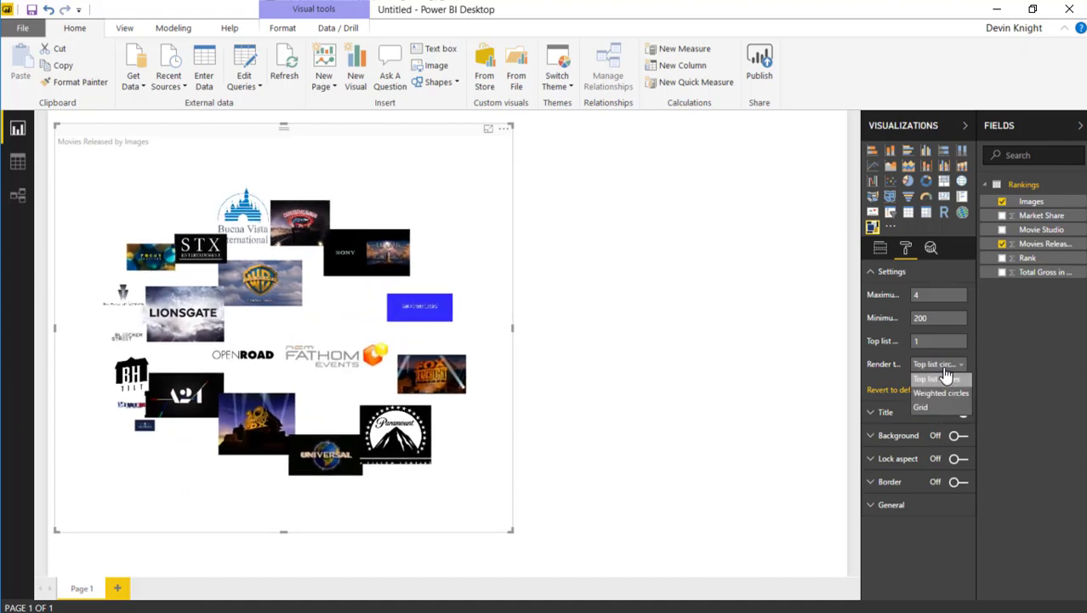
{"action": "left_click", "coordinate": [936, 409]}
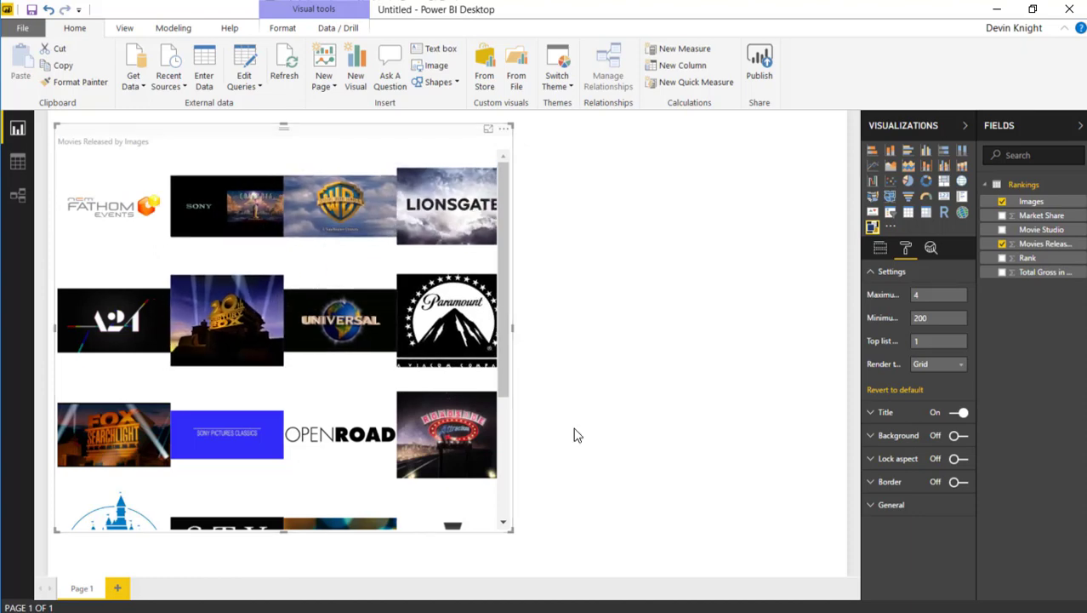
{"action": "left_click_drag", "start_coordinate": [511, 529], "coordinate": [835, 535]}
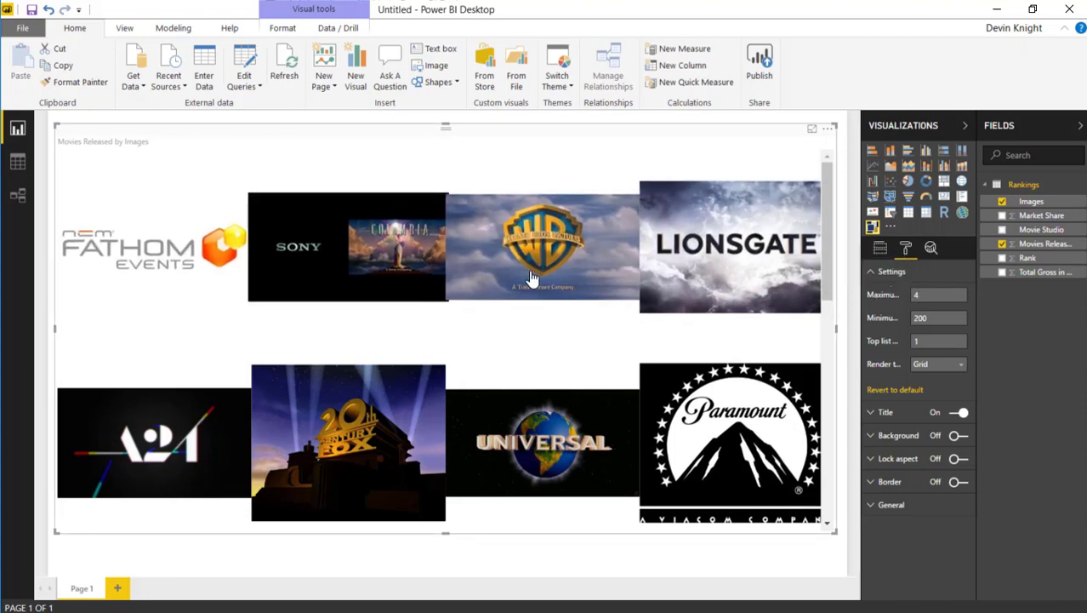
Step: Set the grid's Maximum logos per row to 5, after trying 6 and 3
{"action": "left_click", "coordinate": [903, 294]}
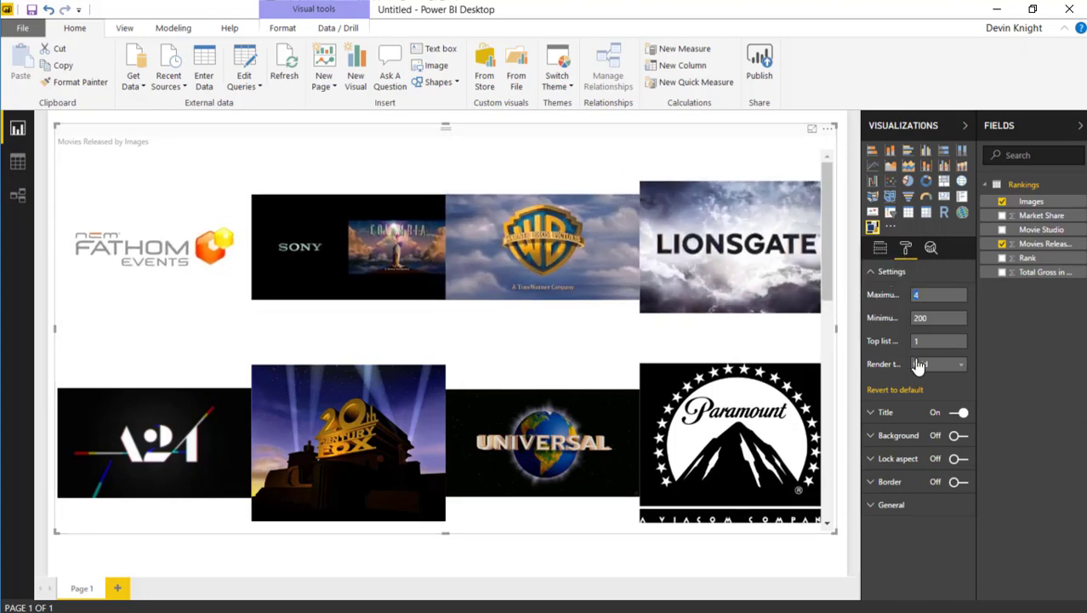
{"action": "key", "text": "Return"}
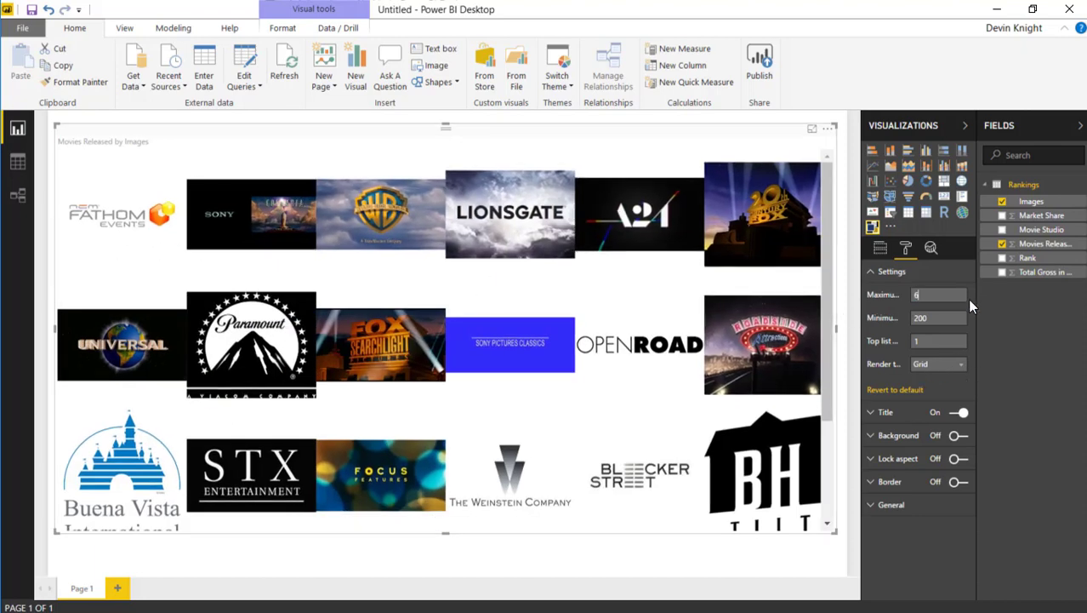
{"action": "left_click", "coordinate": [888, 299]}
{"action": "type", "text": "3"}
{"action": "key", "text": "Return"}
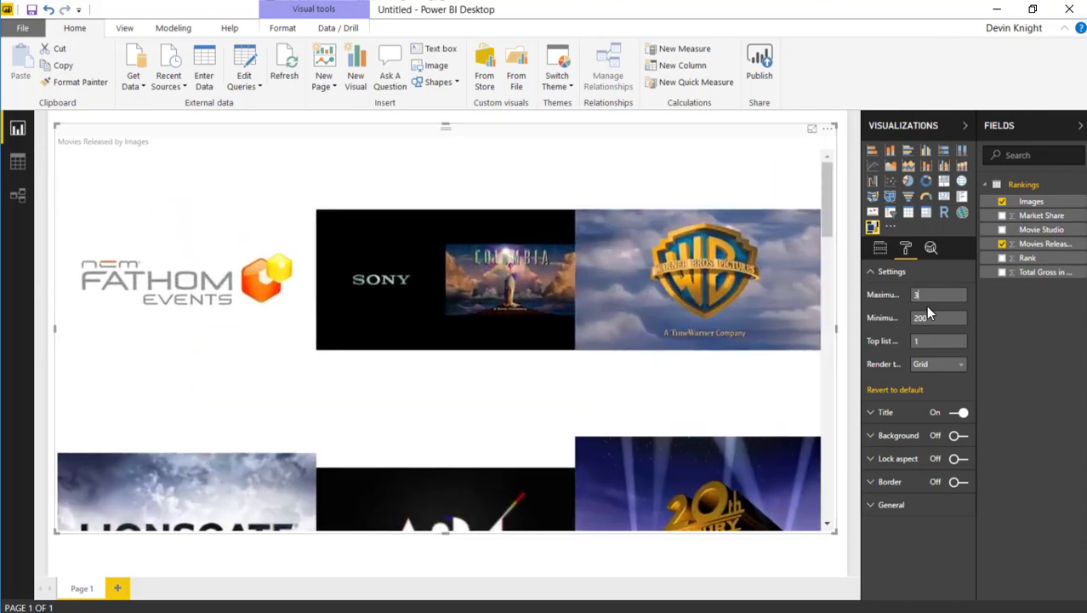
{"action": "left_click", "coordinate": [874, 286]}
{"action": "type", "text": "5"}
{"action": "key", "text": "Return"}
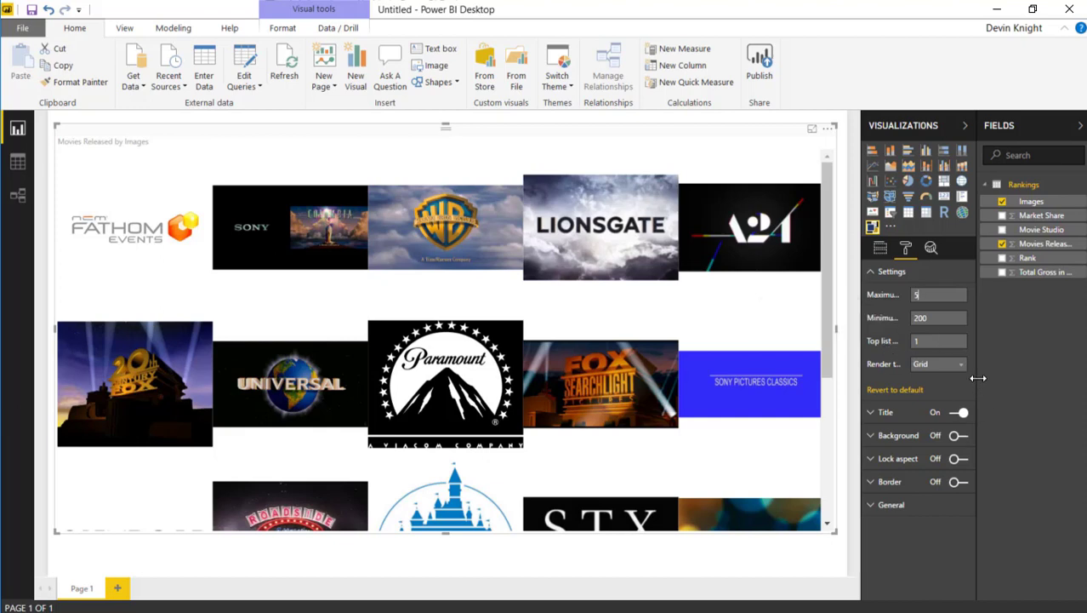
Step: Switch the render type back to Top list circles and shrink the visual to the left
{"action": "left_click", "coordinate": [936, 364]}
{"action": "left_click", "coordinate": [926, 387]}
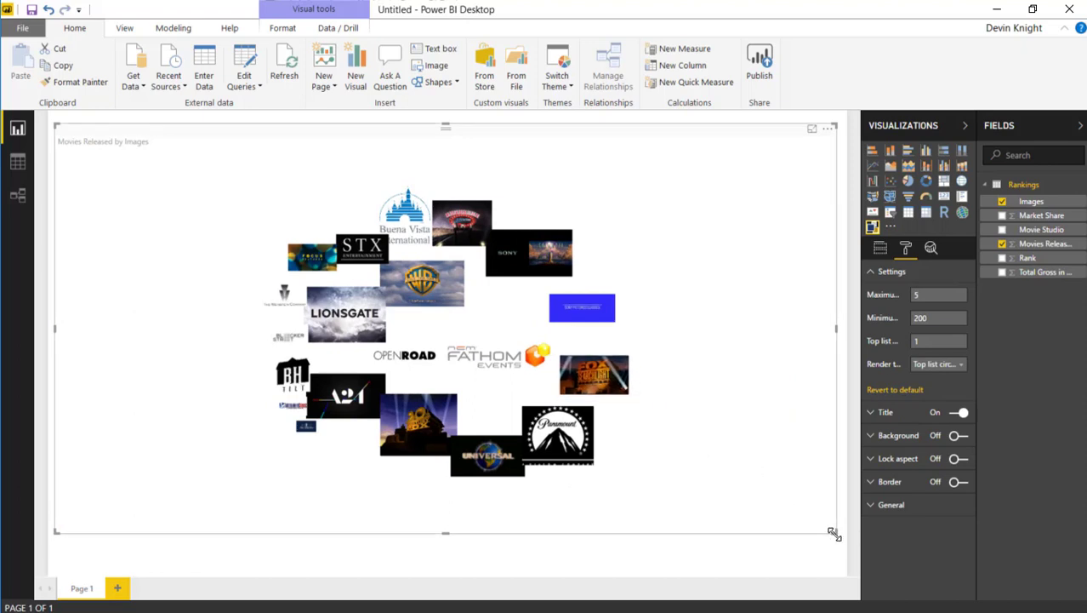
{"action": "left_click_drag", "start_coordinate": [834, 531], "coordinate": [498, 508]}
{"action": "left_click", "coordinate": [499, 508]}
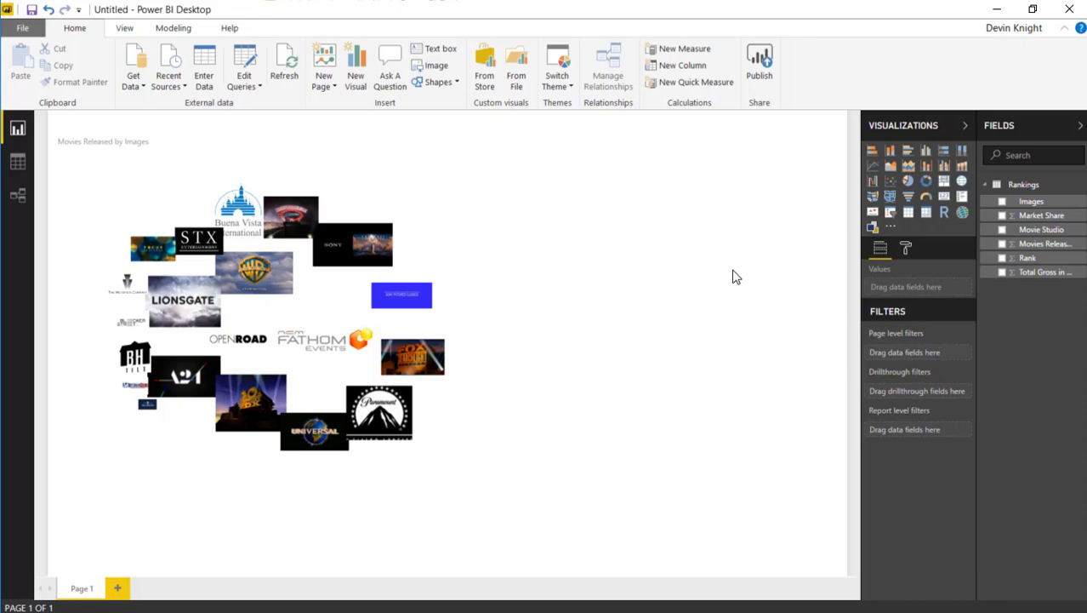
Step: Add a Movies Released range slicer, test its handles, and leave the range at 1 to 13
{"action": "left_click", "coordinate": [891, 212]}
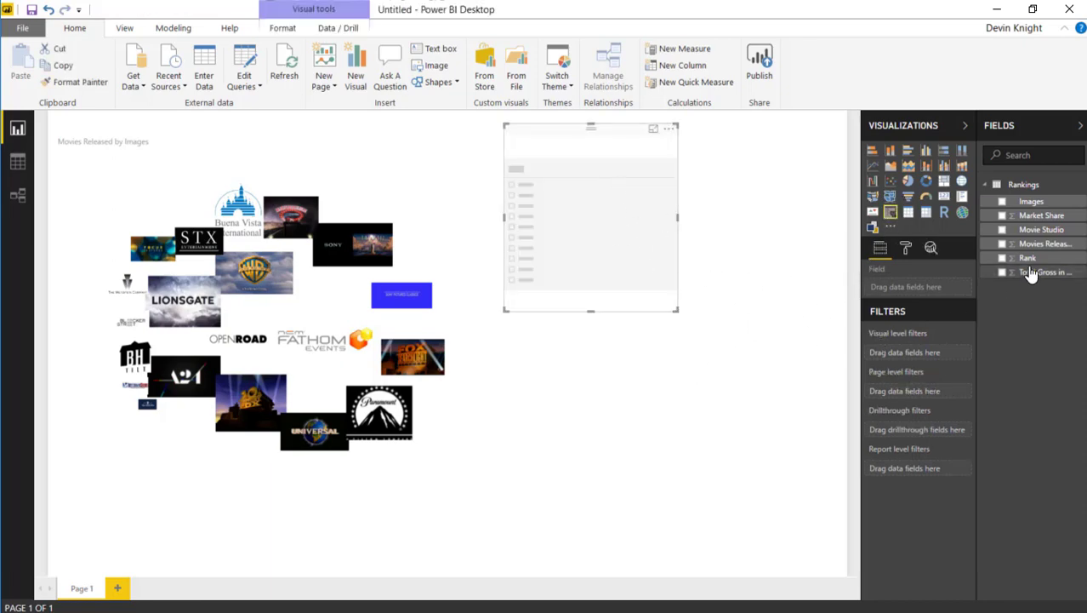
{"action": "left_click_drag", "start_coordinate": [1042, 243], "coordinate": [601, 225]}
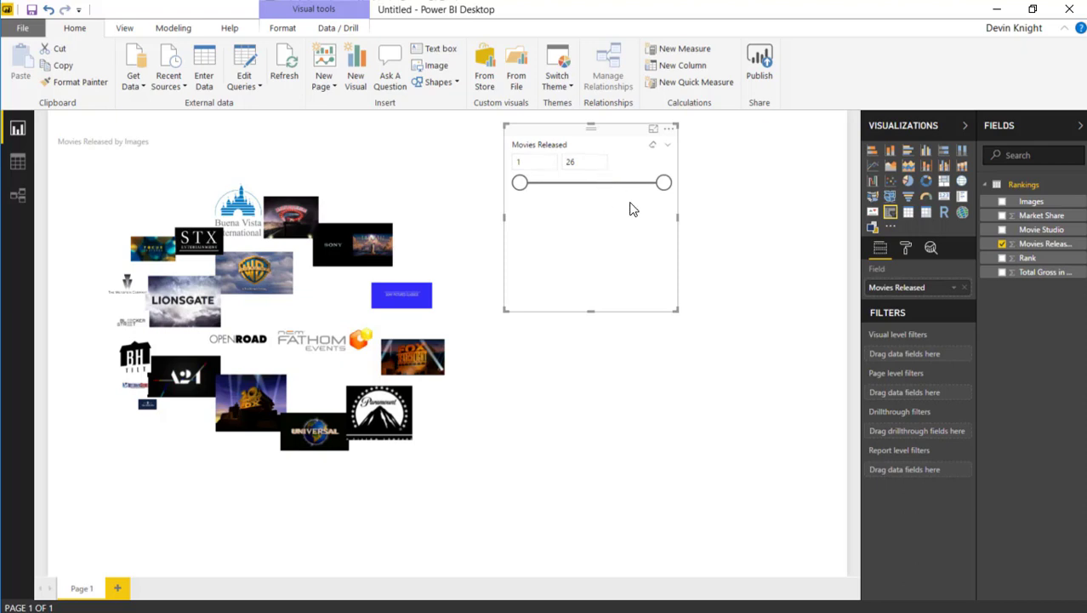
{"action": "left_click_drag", "start_coordinate": [663, 182], "coordinate": [616, 199]}
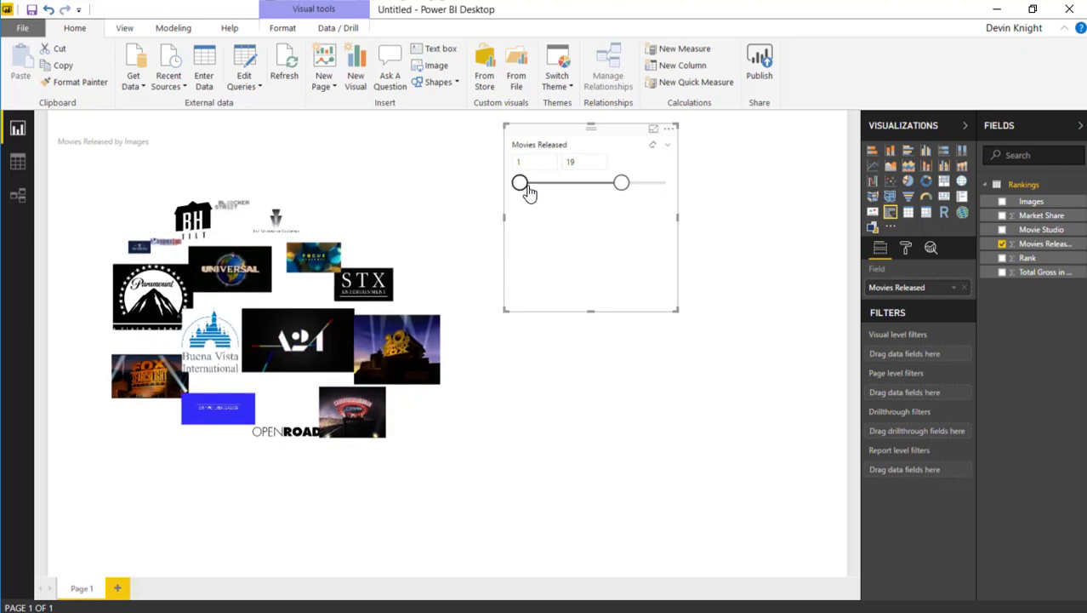
{"action": "left_click_drag", "start_coordinate": [529, 192], "coordinate": [670, 205]}
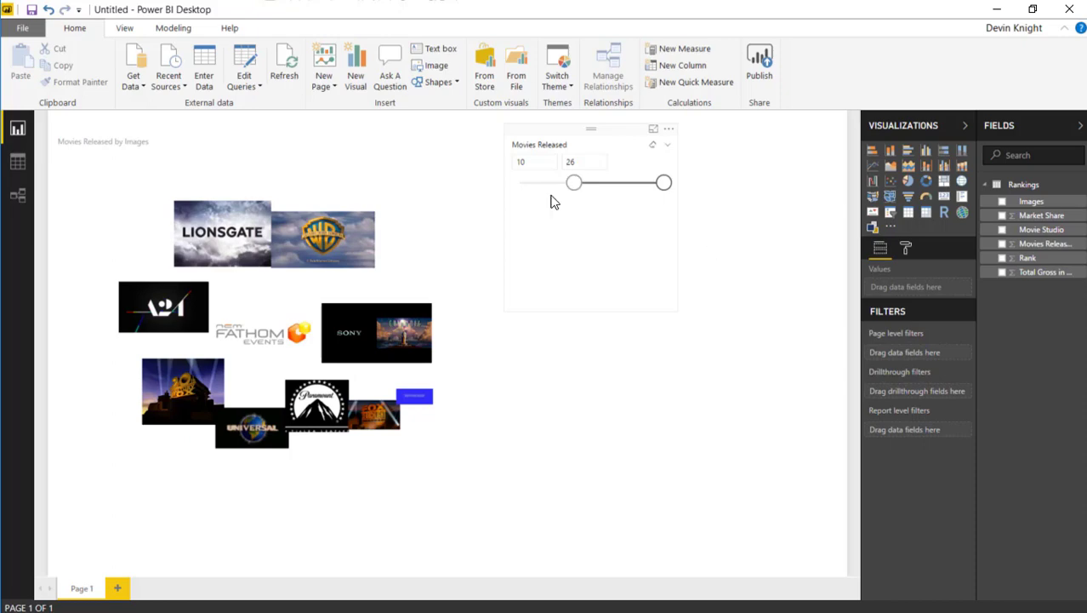
{"action": "left_click_drag", "start_coordinate": [553, 195], "coordinate": [514, 192]}
{"action": "left_click_drag", "start_coordinate": [663, 182], "coordinate": [588, 182]}
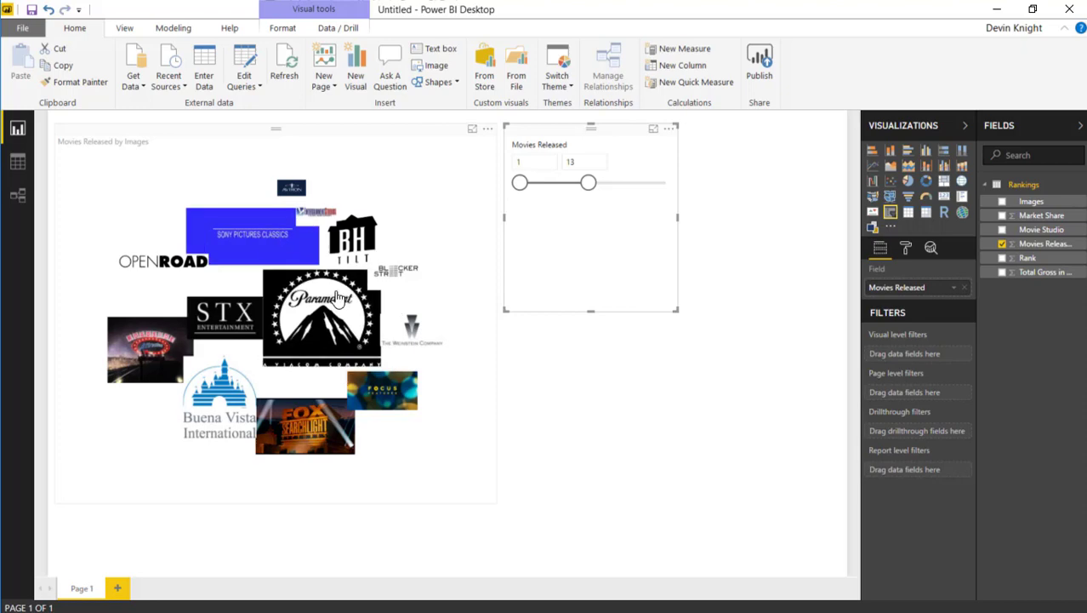
{"action": "left_click", "coordinate": [268, 236]}
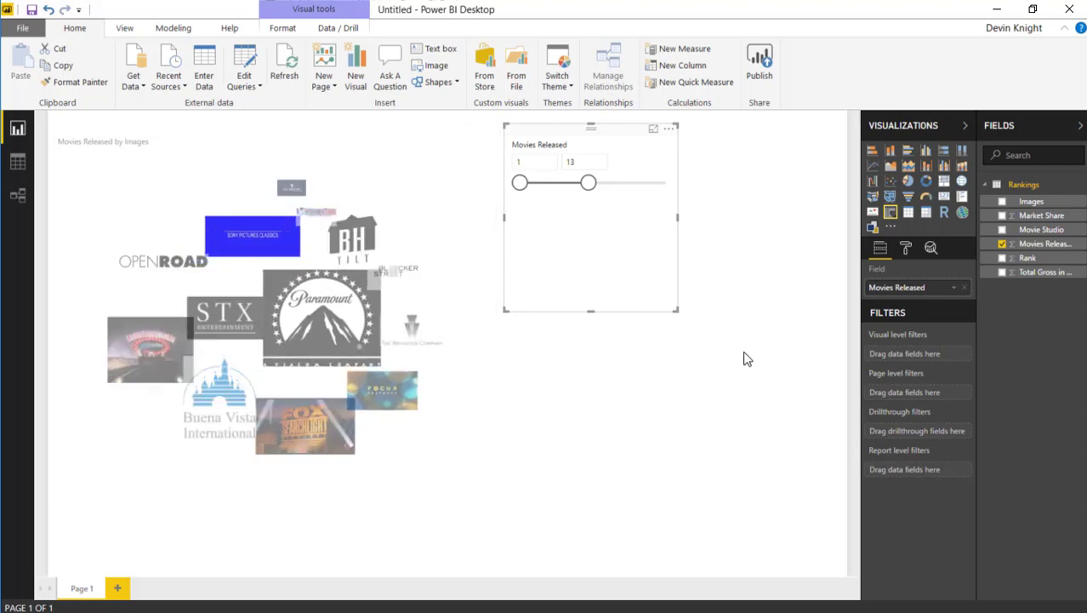
{"action": "left_click", "coordinate": [274, 244]}
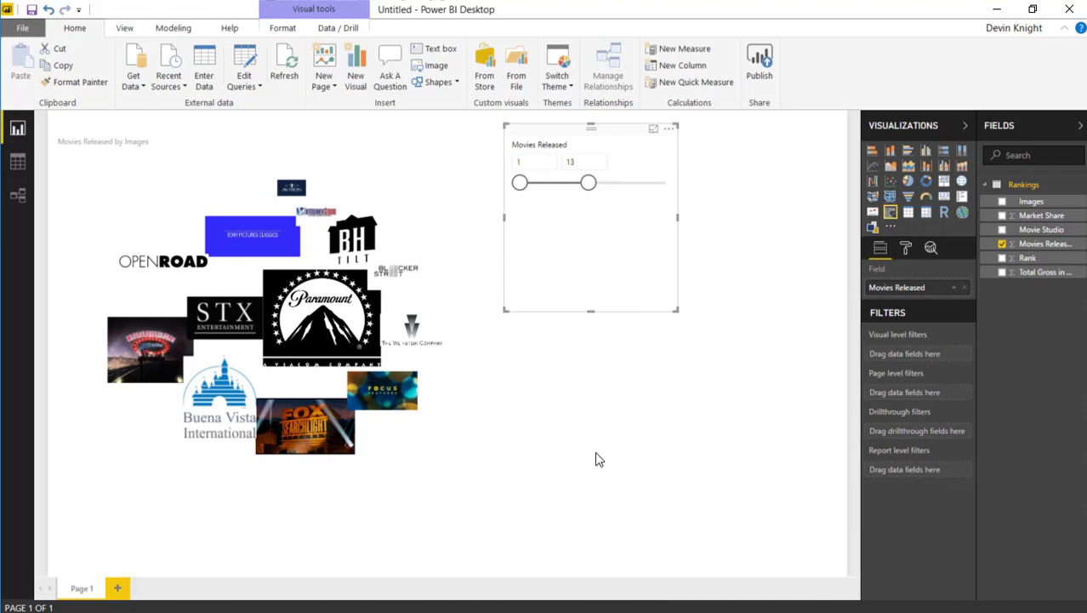
{"action": "left_click_drag", "start_coordinate": [588, 182], "coordinate": [677, 205]}
{"action": "left_click", "coordinate": [697, 245]}
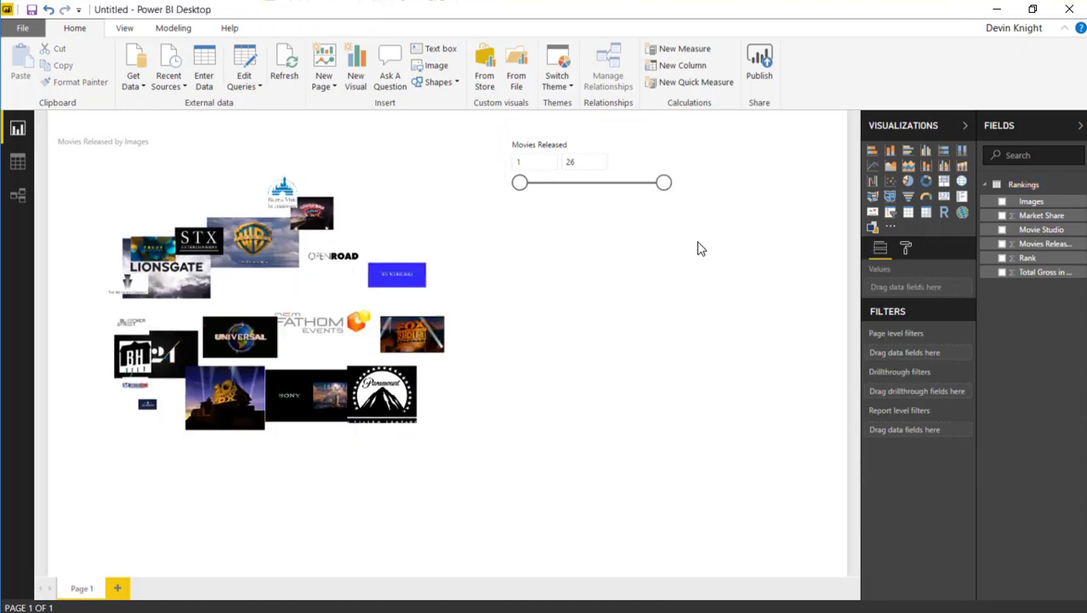